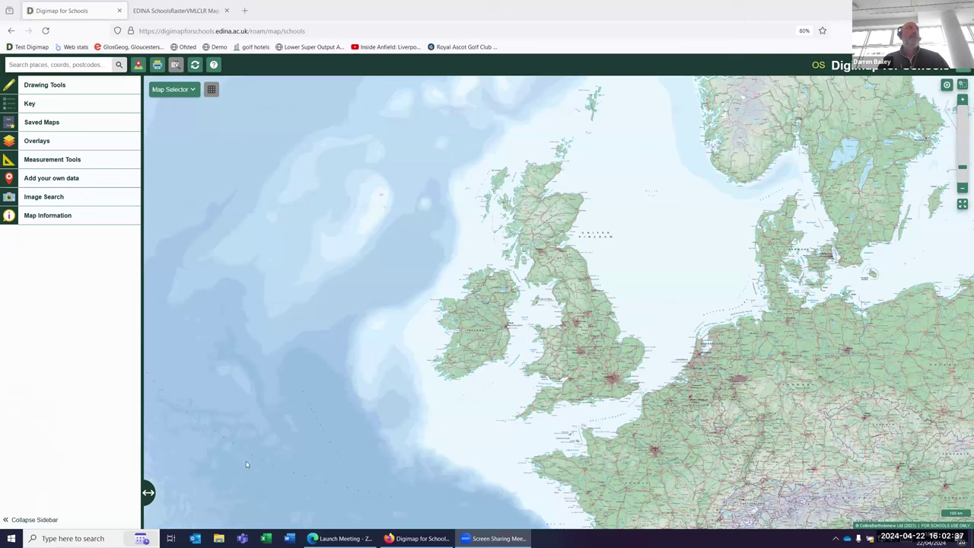
# Step: Search for the postcode SO16 0AS to zoom the OS map to Nursling
pyautogui.click(49, 64)
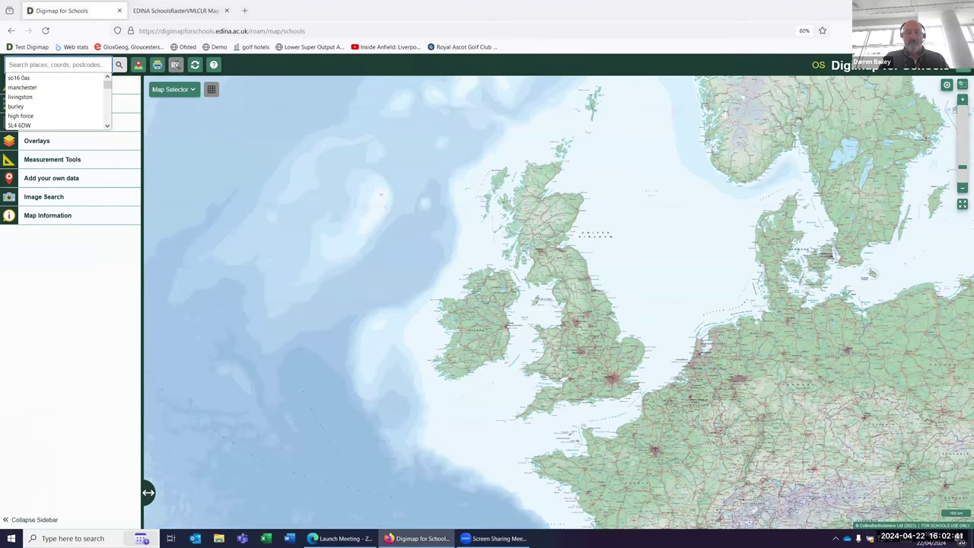
pyautogui.write('so16 0as')
pyautogui.press('Return')
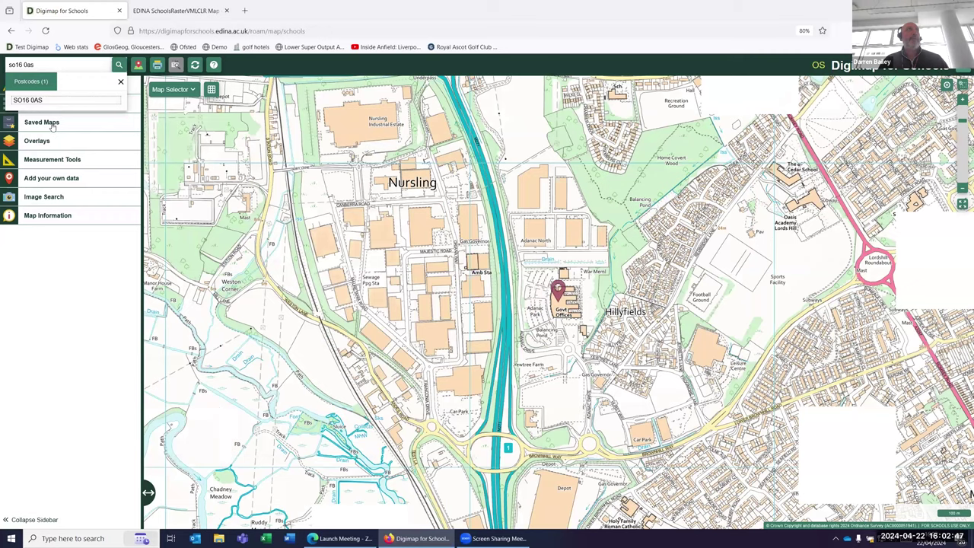
# Step: Save the Nursling map as Map1 for class 1, entering the pupil's initials
pyautogui.click(47, 123)
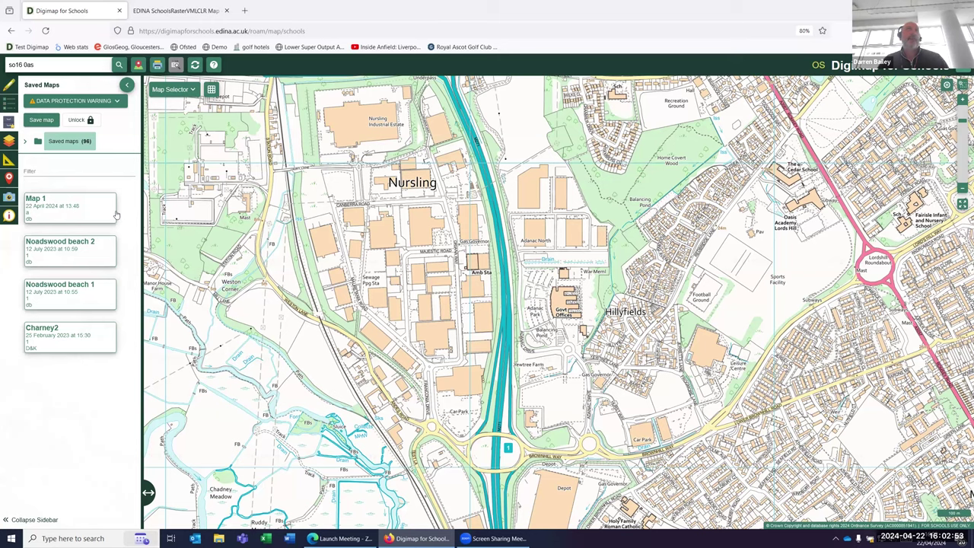
pyautogui.click(43, 120)
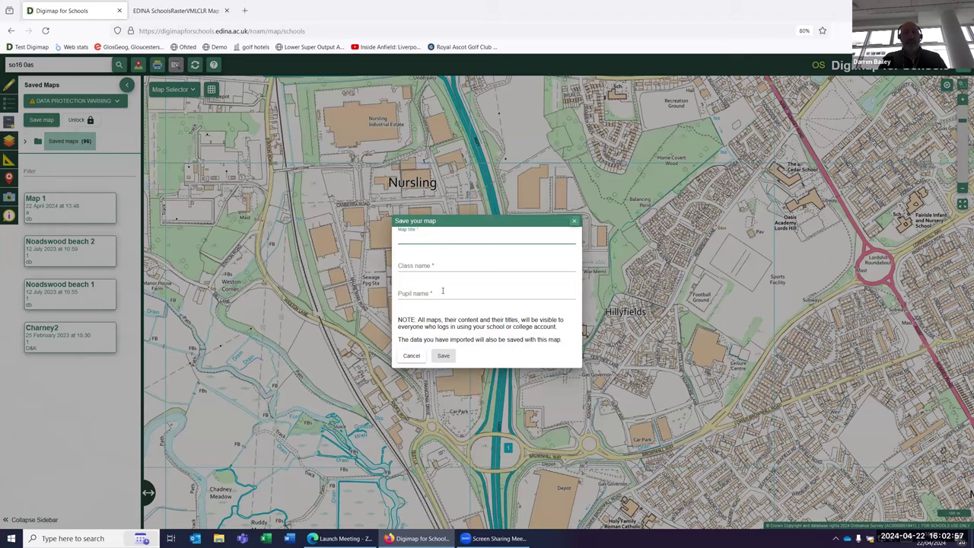
pyautogui.write('Map1')
pyautogui.click(485, 264)
pyautogui.click(485, 294)
pyautogui.write('db')
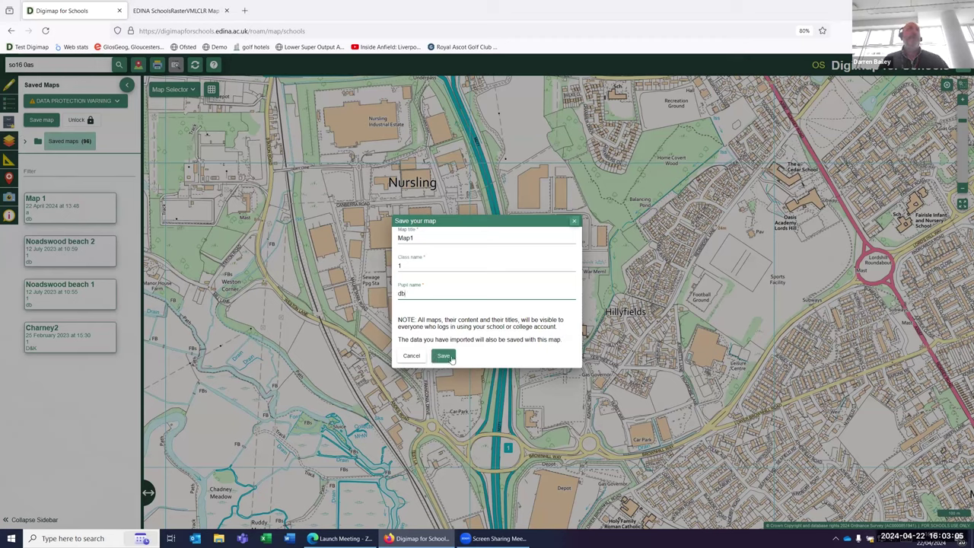
pyautogui.click(446, 357)
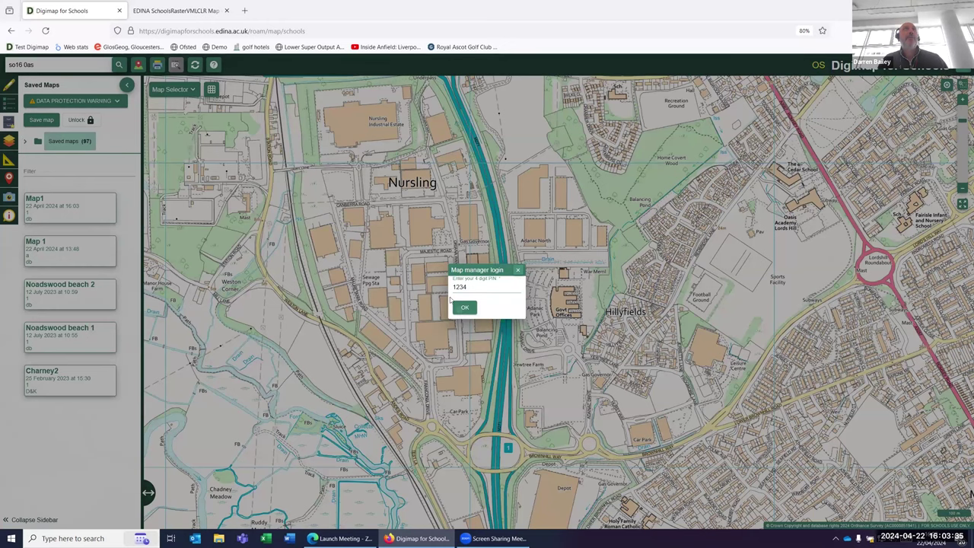
# Step: Submit the 4-digit map manager PIN to unlock map management
pyautogui.press('Return')
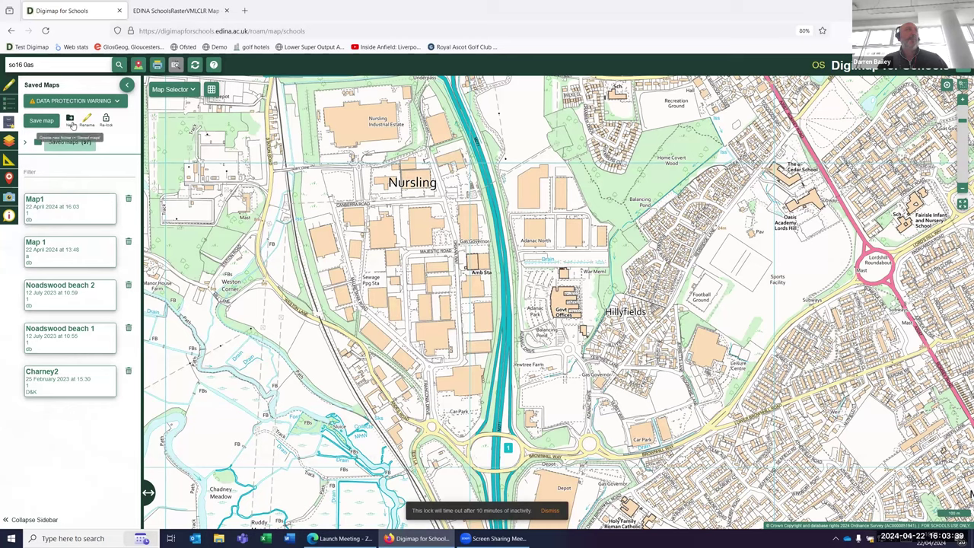
# Step: Add a new folder named Folder2 under Saved maps
pyautogui.click(26, 143)
pyautogui.moveTo(136, 158); pyautogui.dragTo(134, 145)
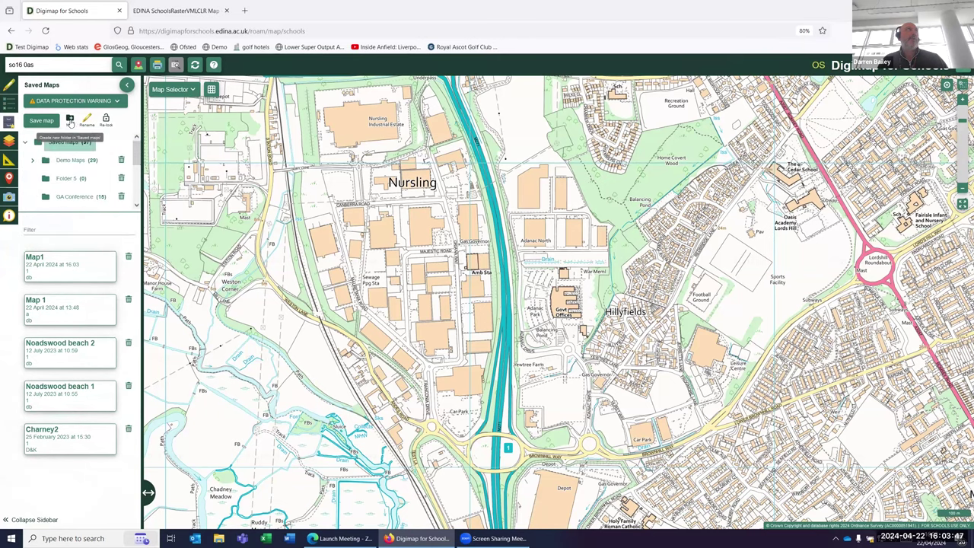
pyautogui.click(70, 119)
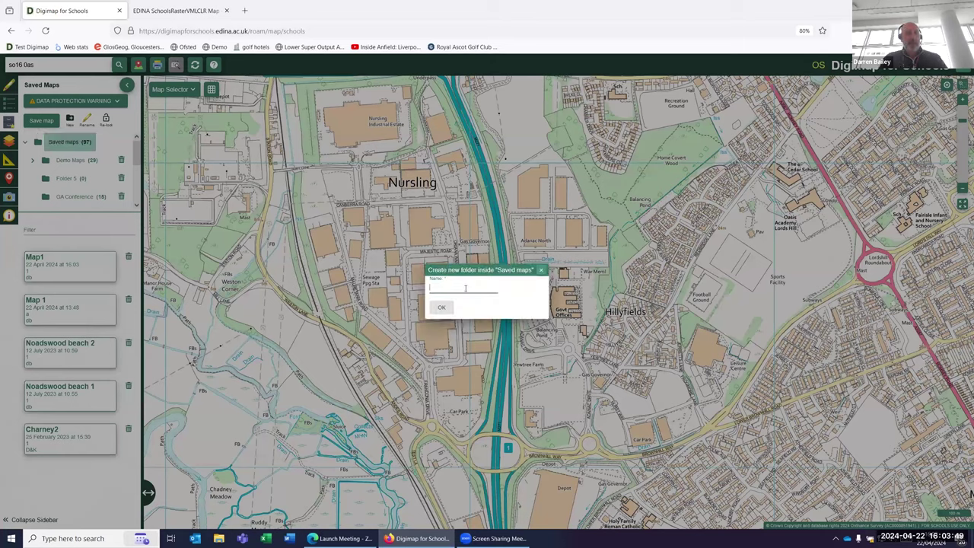
pyautogui.click(441, 306)
pyautogui.write('Folder')
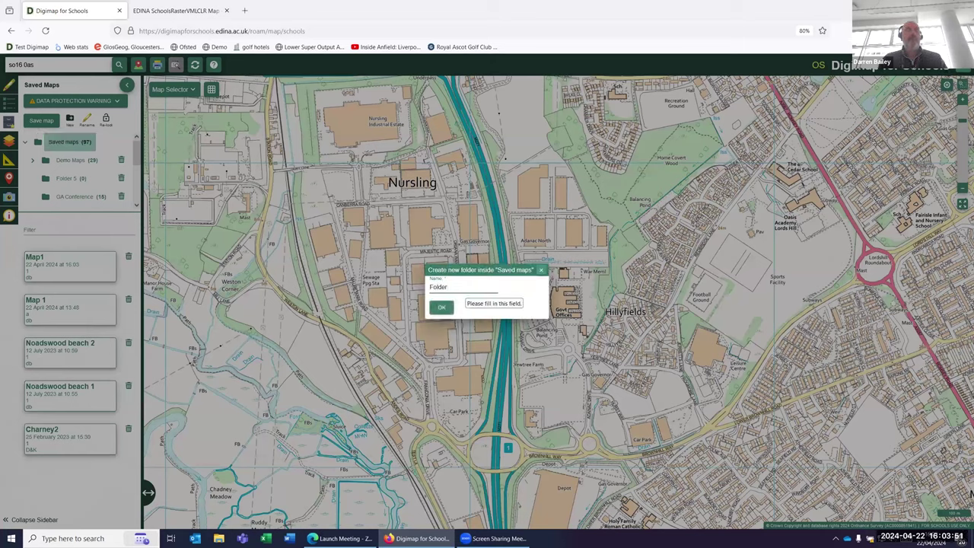
pyautogui.write('2')
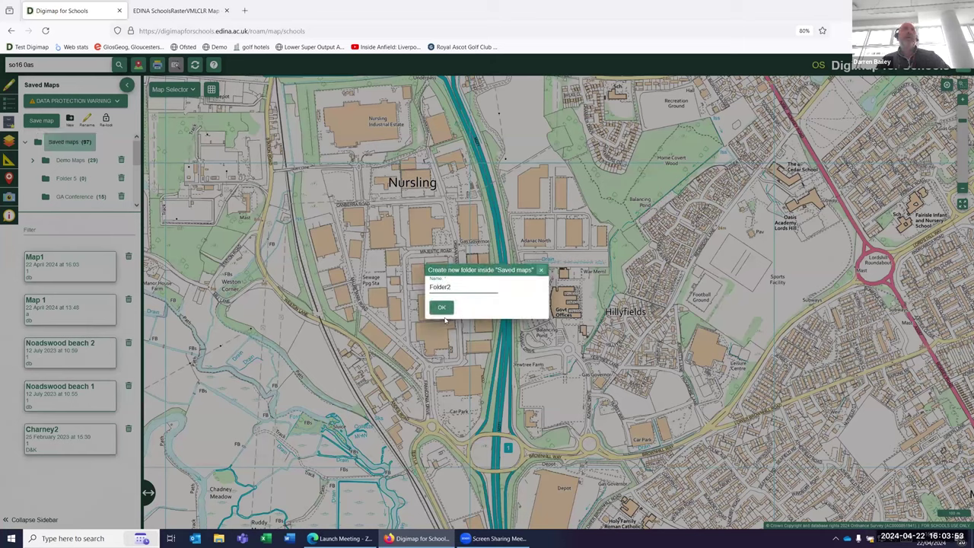
pyautogui.press('Return')
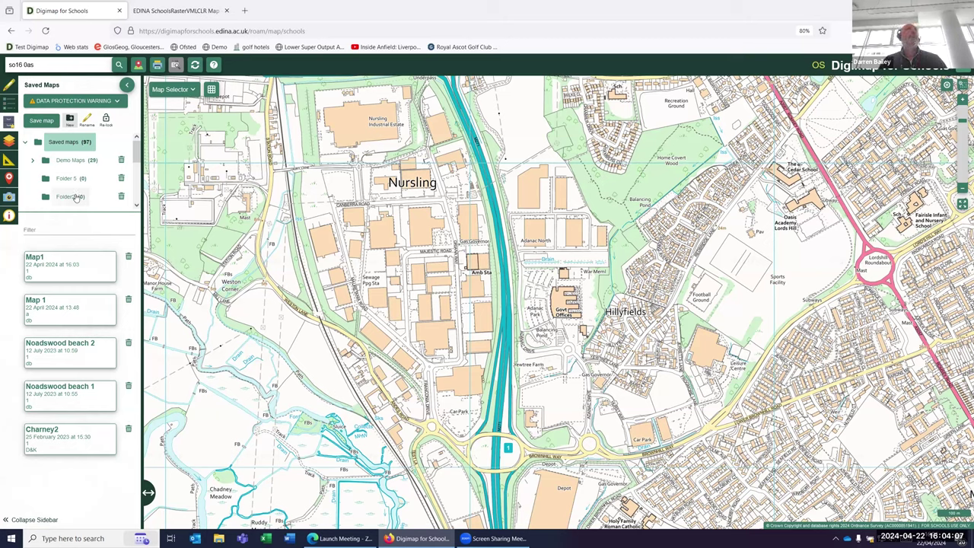
# Step: View Folder2, then list the maps in Demo Maps' Primary subfolder
pyautogui.click(76, 197)
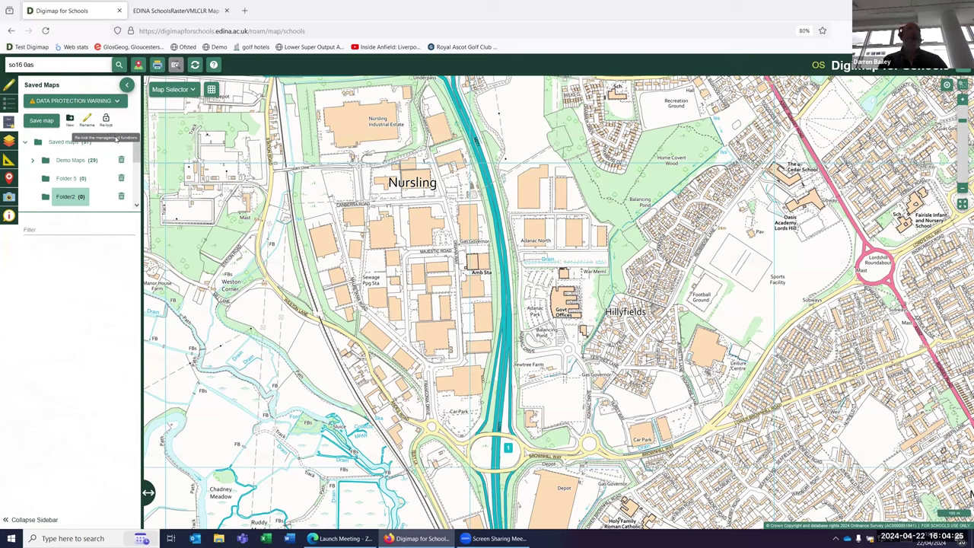
pyautogui.click(32, 161)
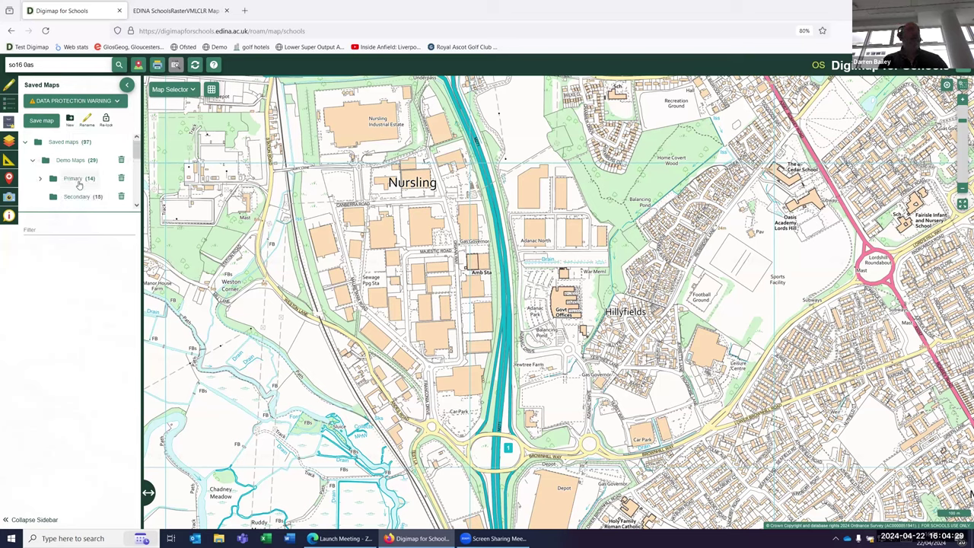
pyautogui.click(77, 183)
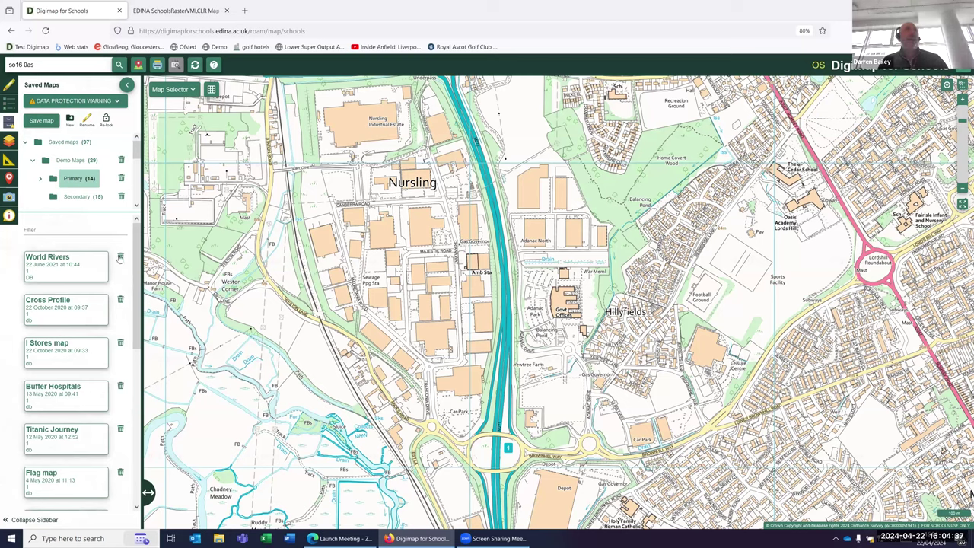
# Step: Keep World Rivers instead of deleting it, select Folder2, and close Save map without saving
pyautogui.click(119, 257)
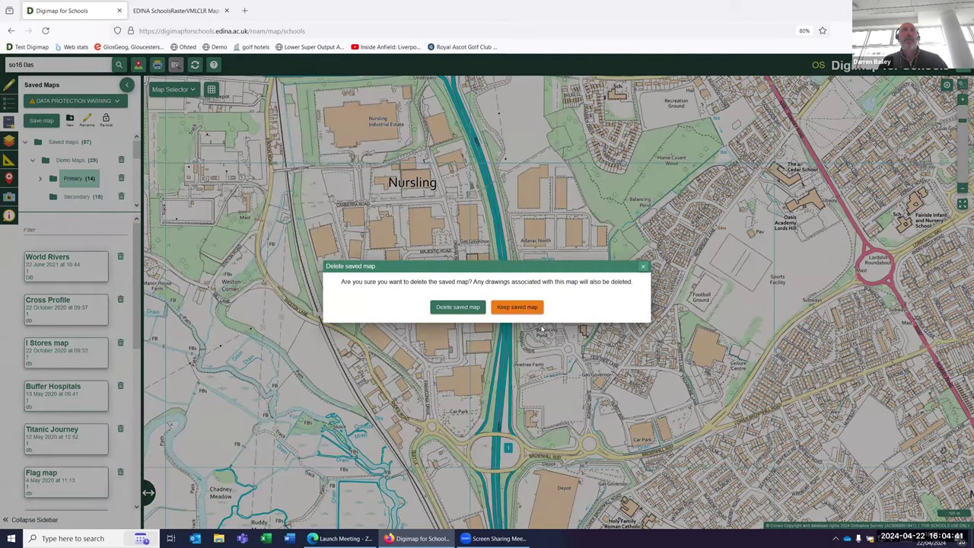
pyautogui.click(527, 310)
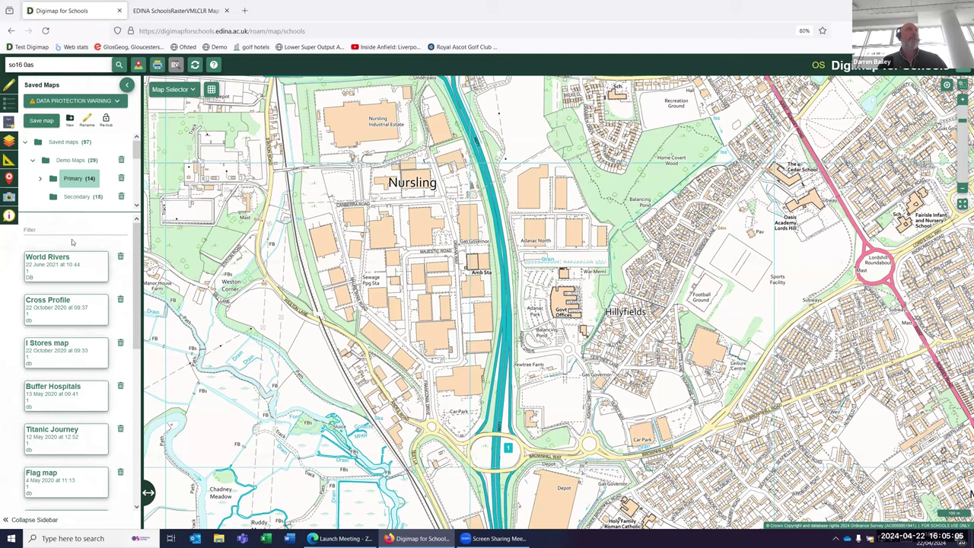
pyautogui.scroll(-2, 139, 206)
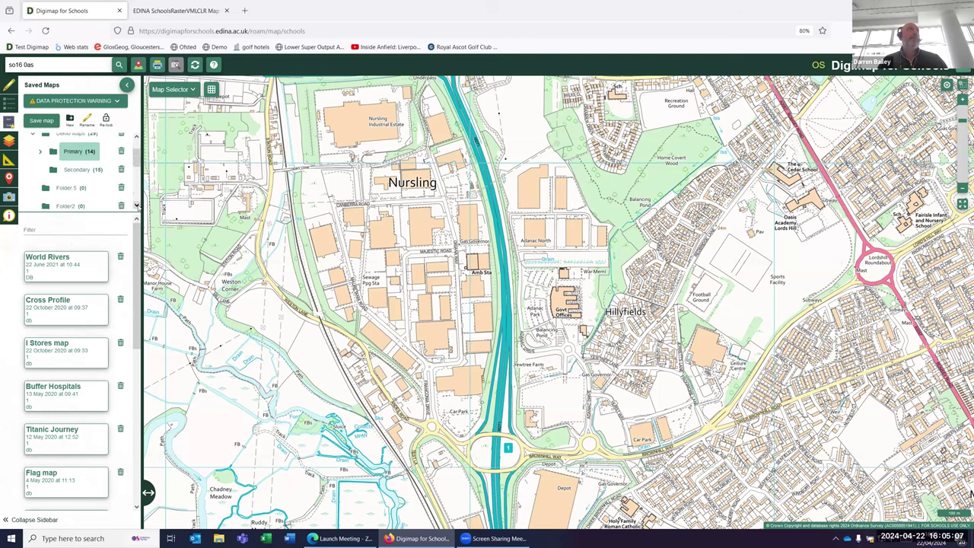
pyautogui.click(67, 178)
pyautogui.click(48, 123)
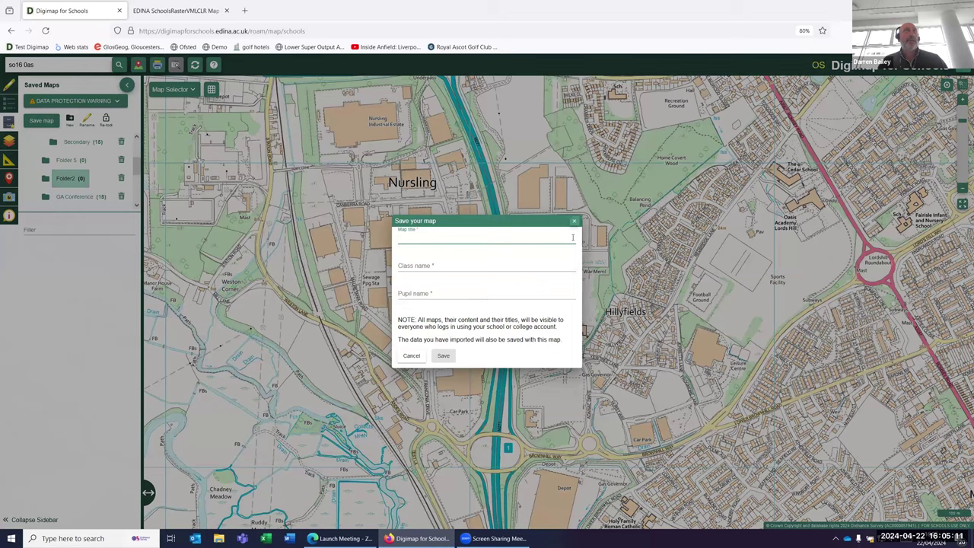
pyautogui.click(397, 237)
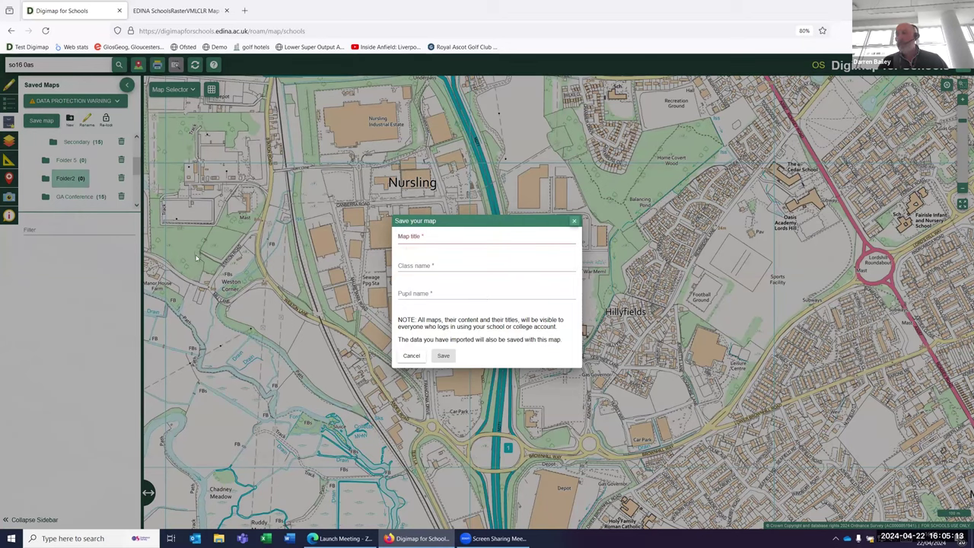
pyautogui.click(197, 255)
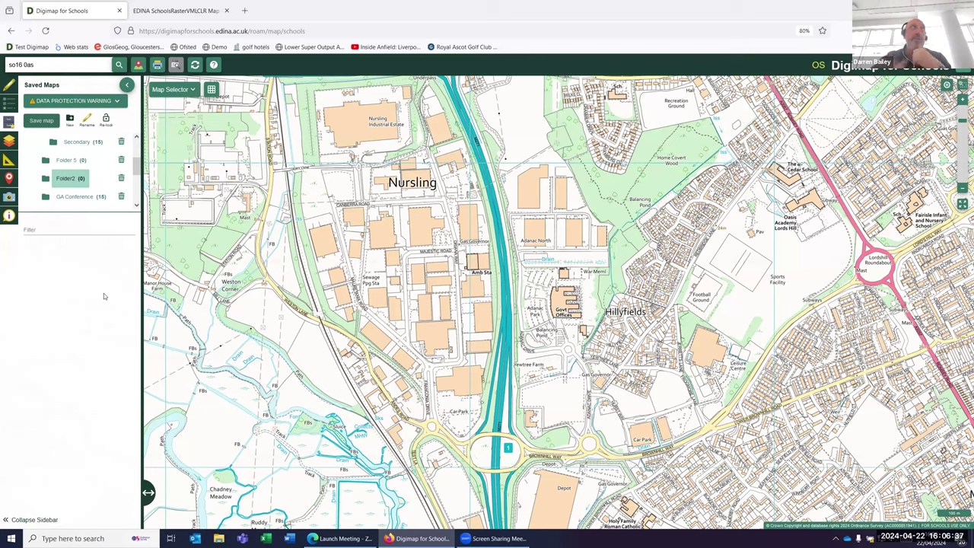
# Step: Browse the GA Conference and Folder 5 folders, then return to the main tools list
pyautogui.moveTo(137, 165); pyautogui.dragTo(135, 141)
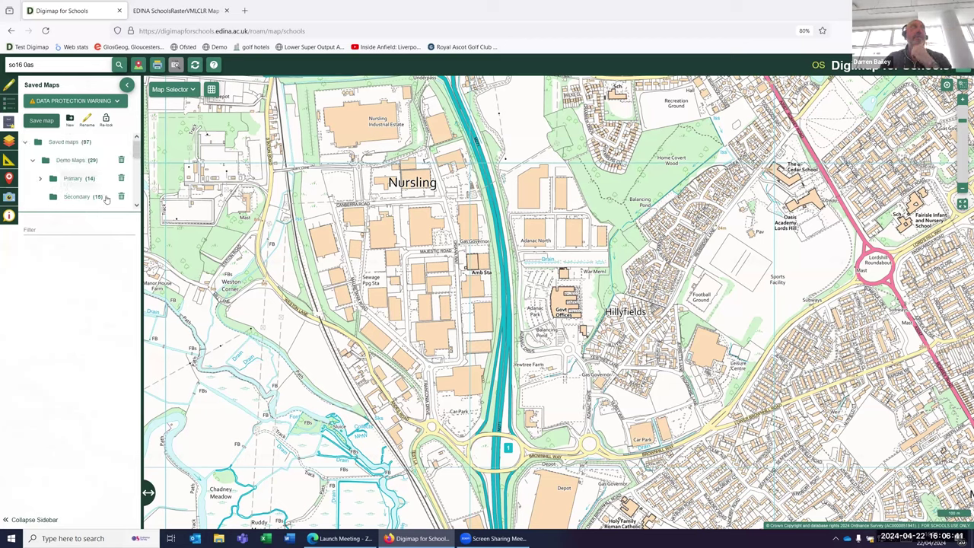
pyautogui.scroll(-2, 136, 203)
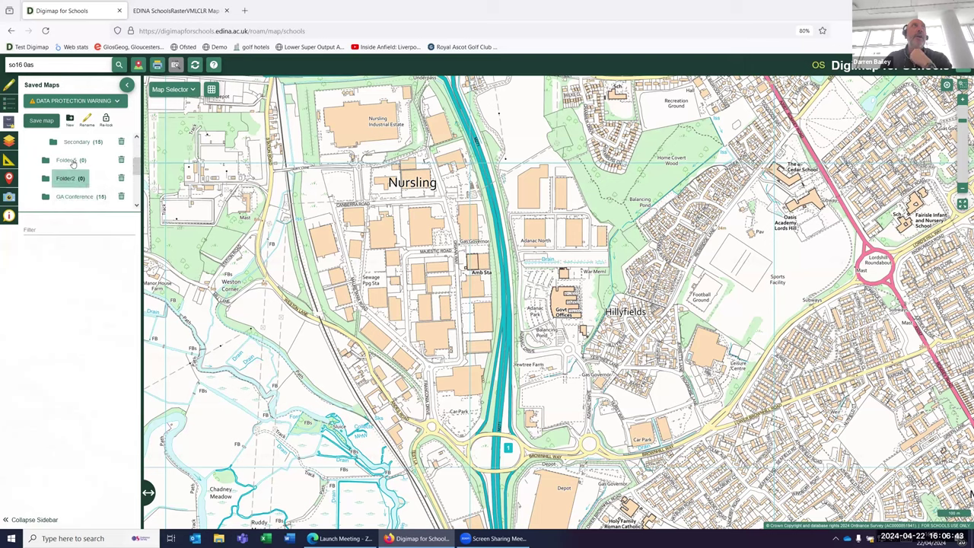
pyautogui.click(76, 196)
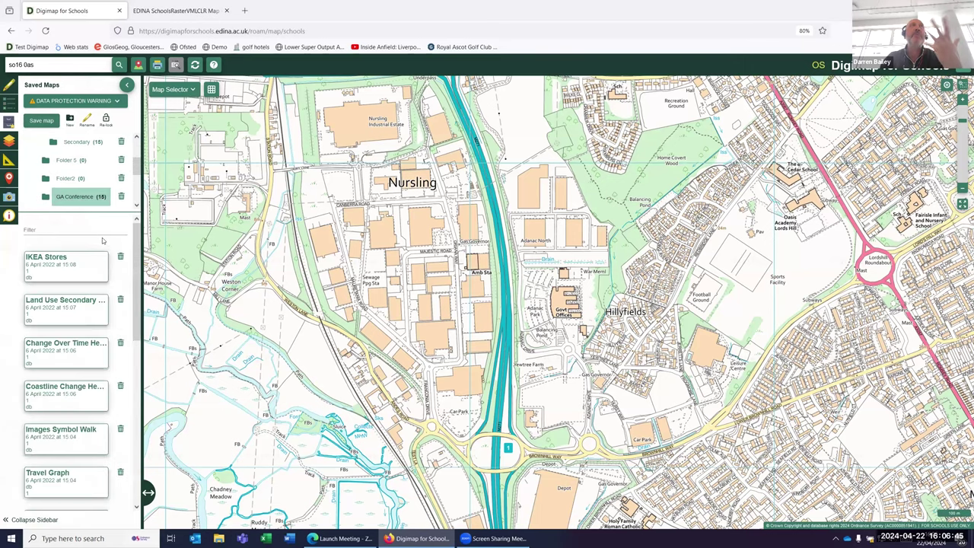
pyautogui.click(69, 160)
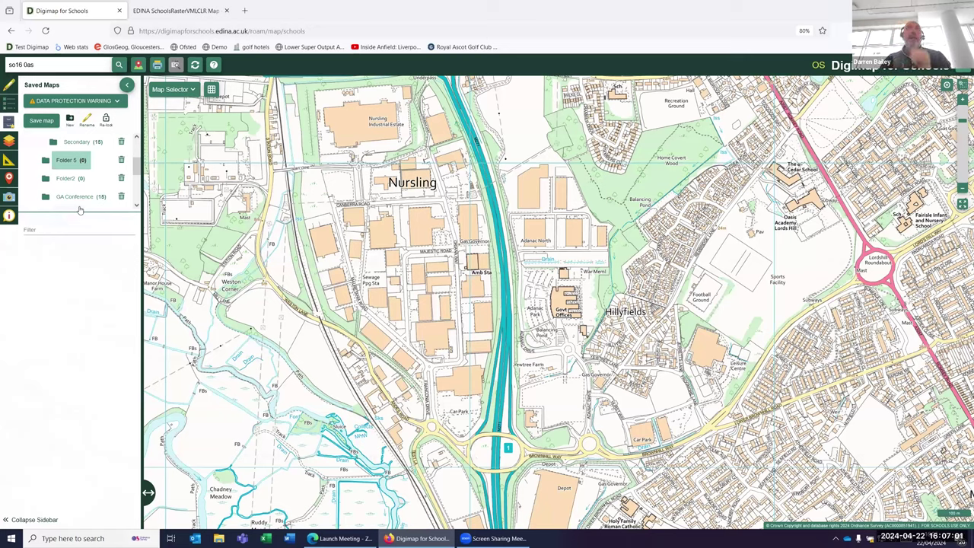
pyautogui.click(128, 85)
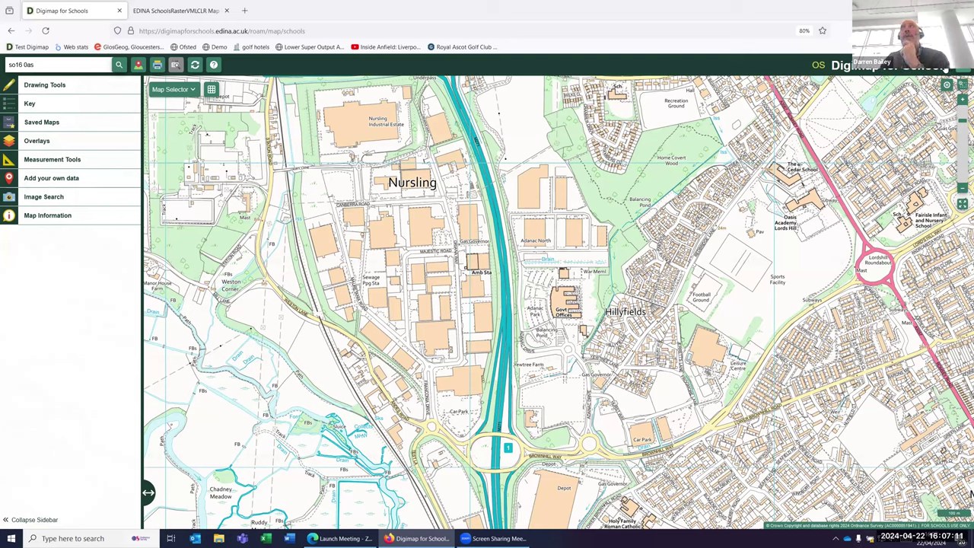
pyautogui.click(962, 66)
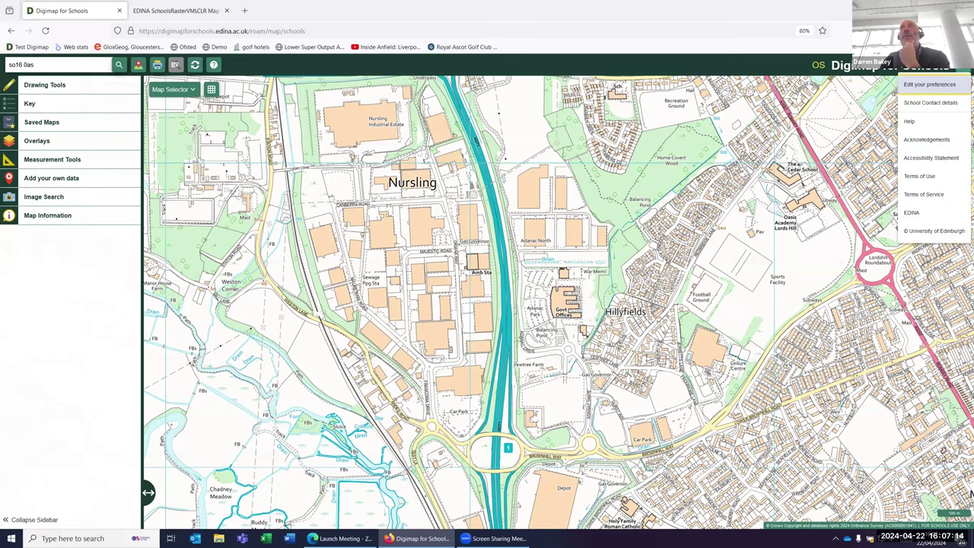
pyautogui.click(950, 85)
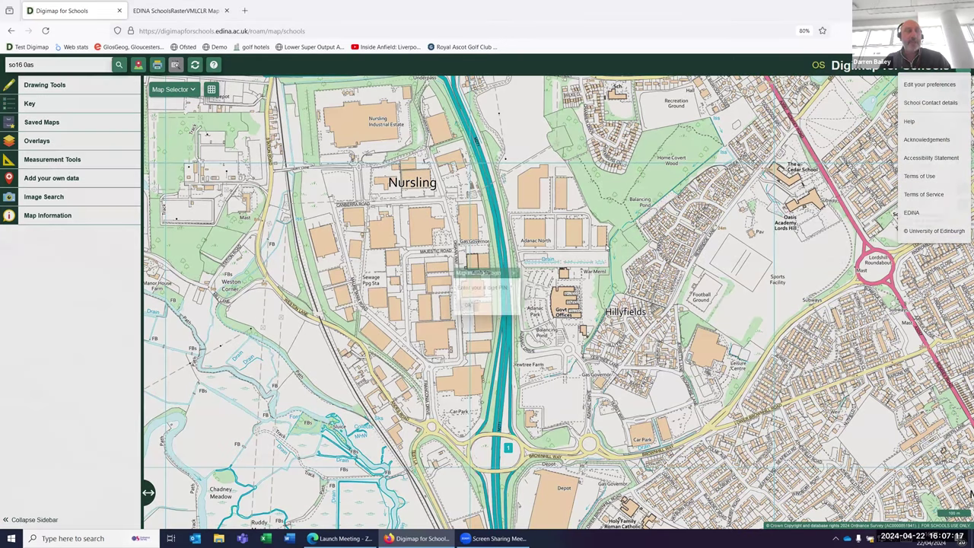
pyautogui.write('1234')
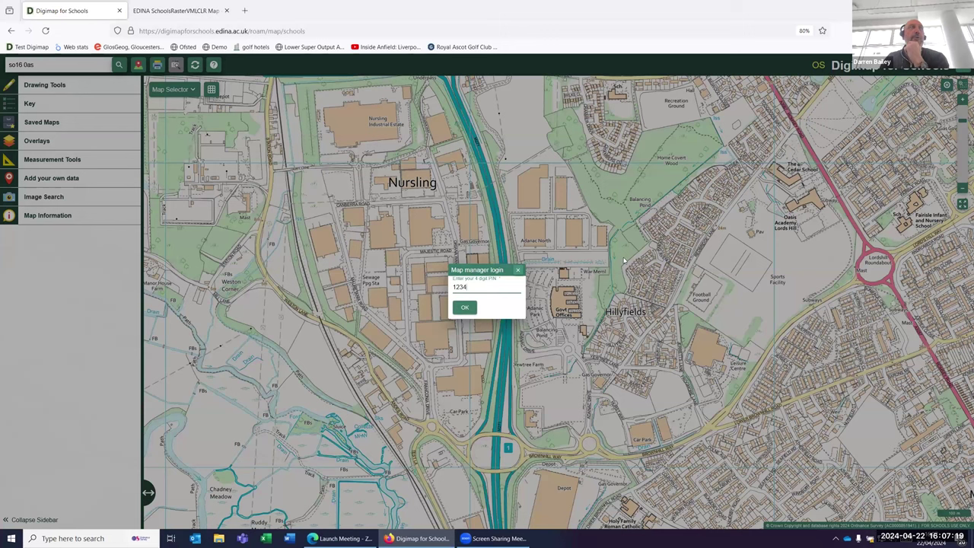
pyautogui.click(465, 308)
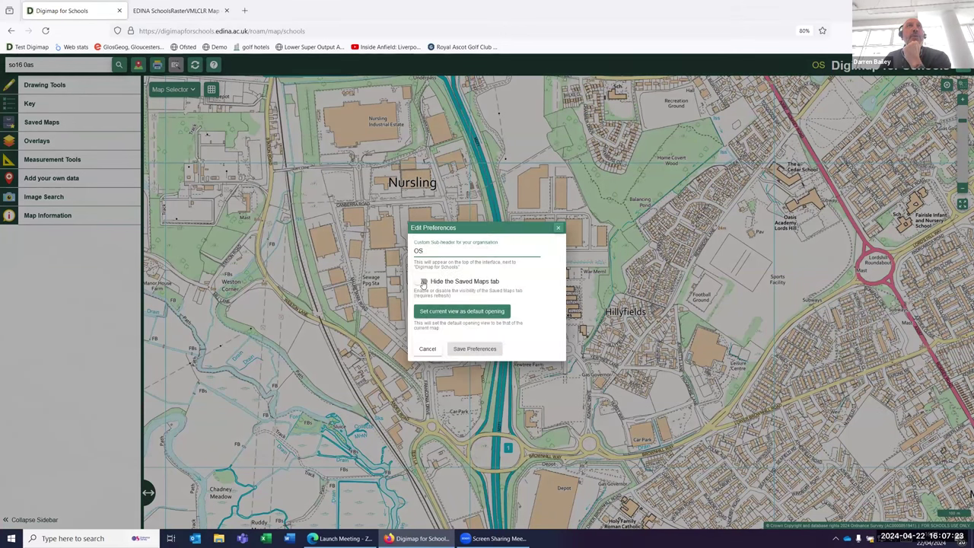
pyautogui.click(423, 281)
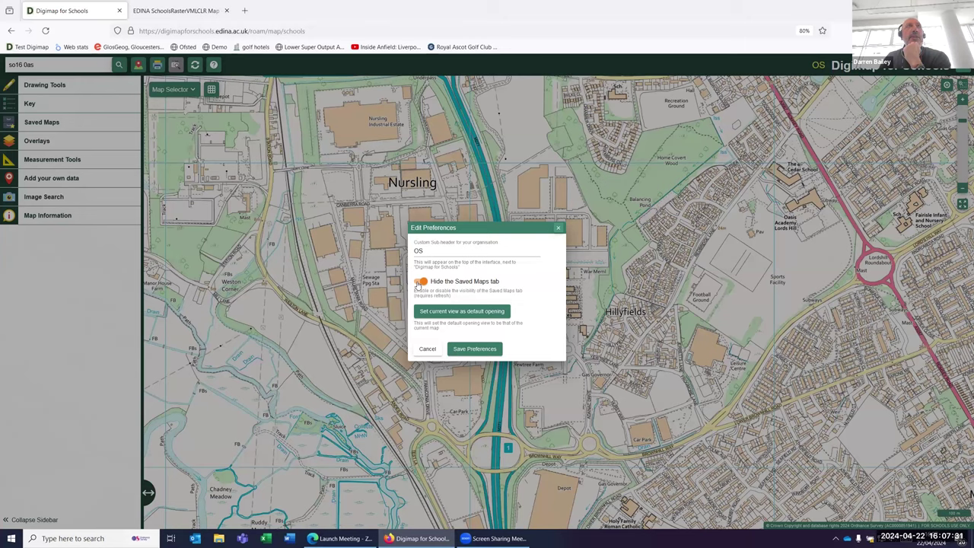
pyautogui.click(418, 282)
pyautogui.click(557, 230)
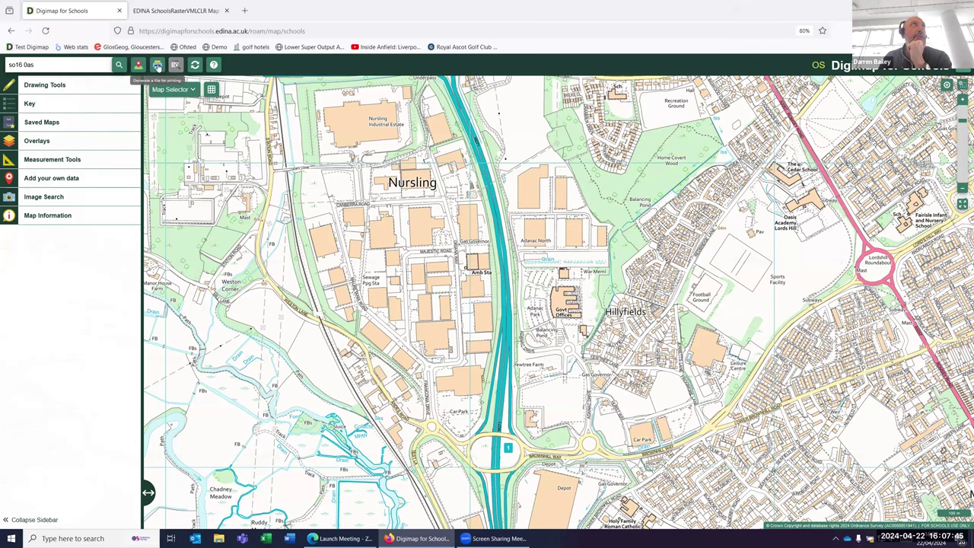
# Step: Open the print options, preview the layout, and enter Map1 as the map title
pyautogui.click(157, 65)
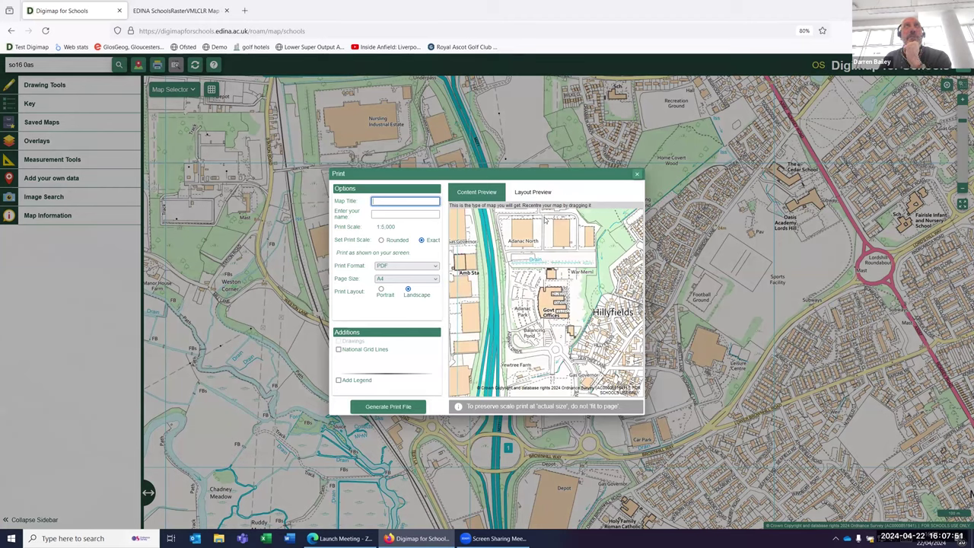
pyautogui.click(532, 192)
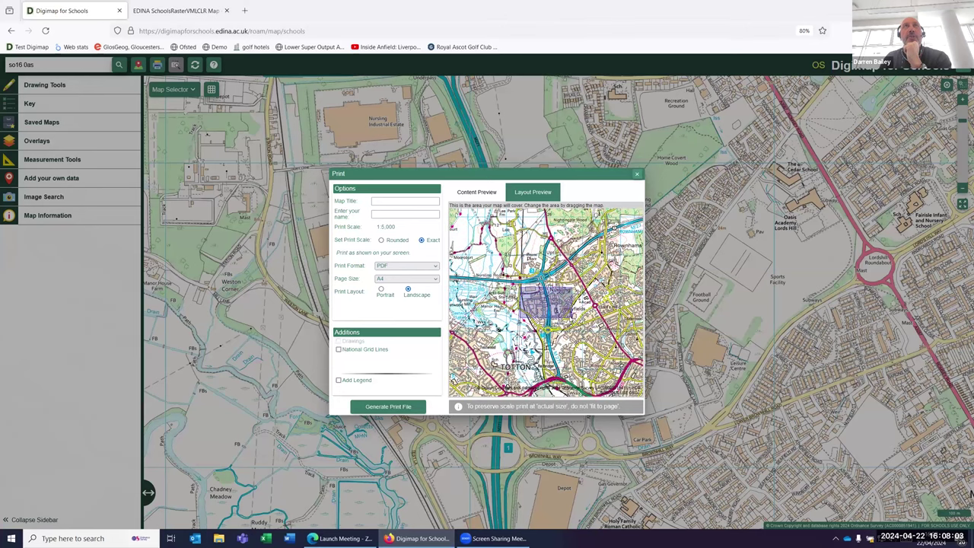
pyautogui.click(394, 201)
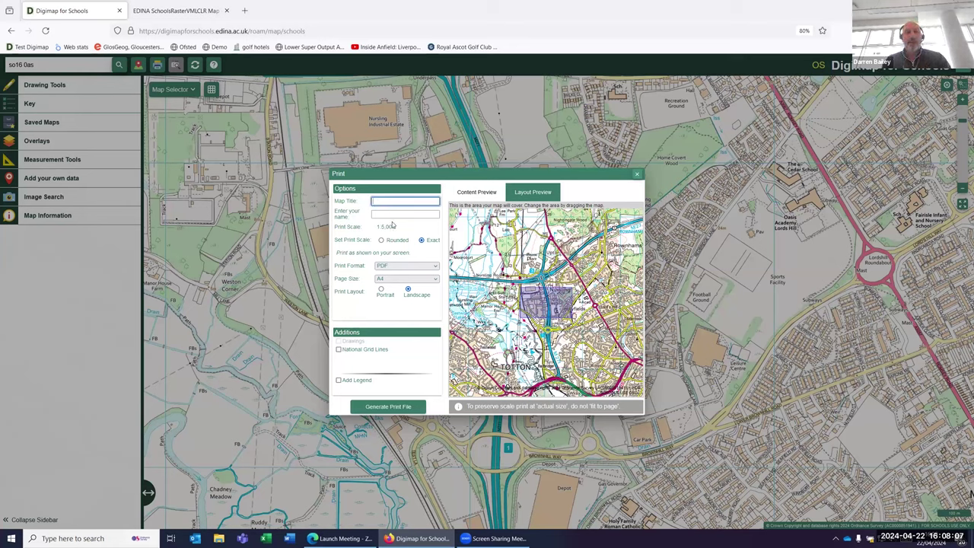
pyautogui.write('Map')
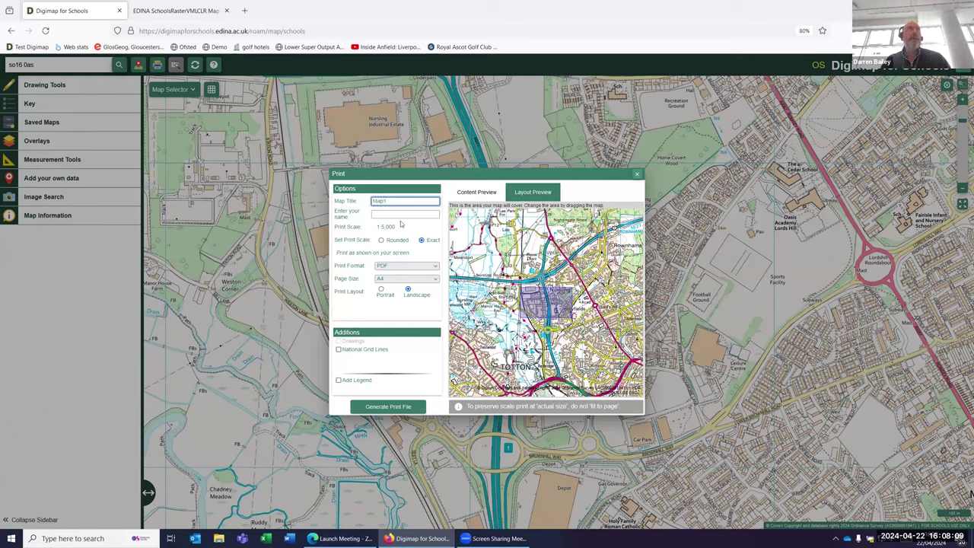
pyautogui.write('1')
pyautogui.press('Tab')
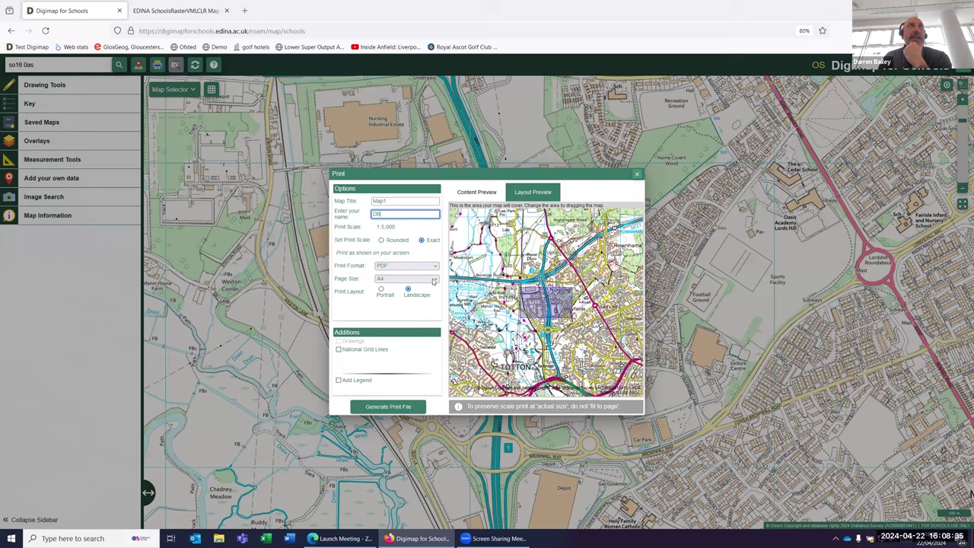
# Step: Keep the A4 landscape print as PDF and set National Grid Lines under Additions
pyautogui.click(411, 266)
pyautogui.click(403, 274)
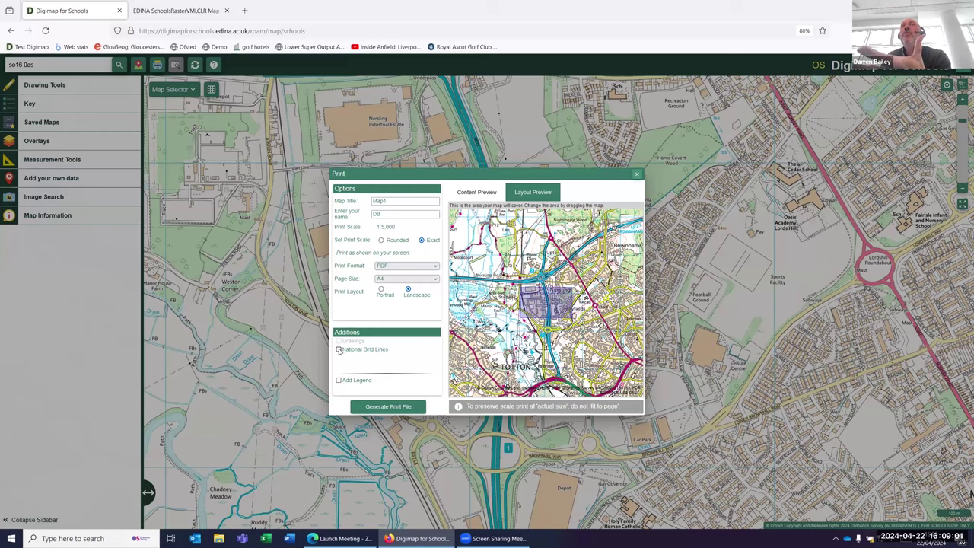
pyautogui.click(339, 349)
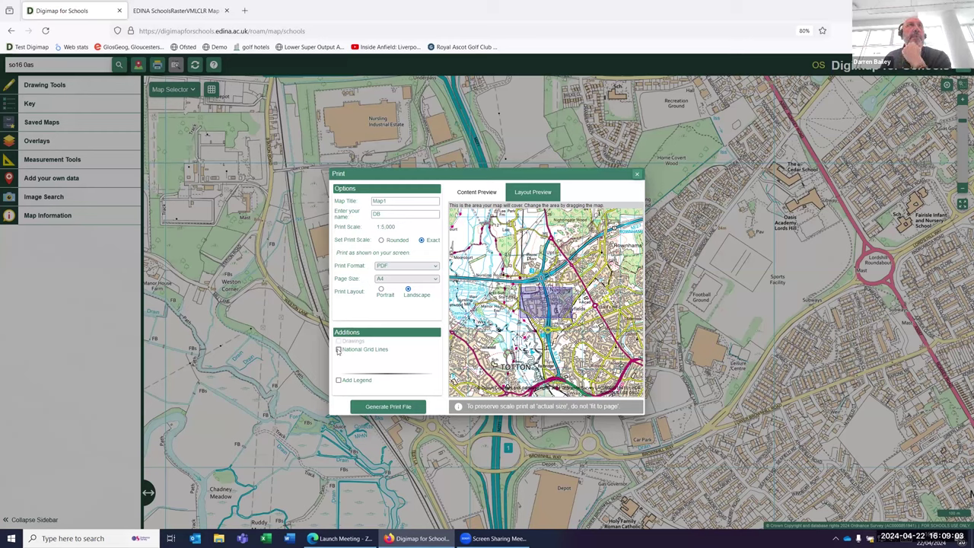
pyautogui.click(339, 350)
pyautogui.click(339, 380)
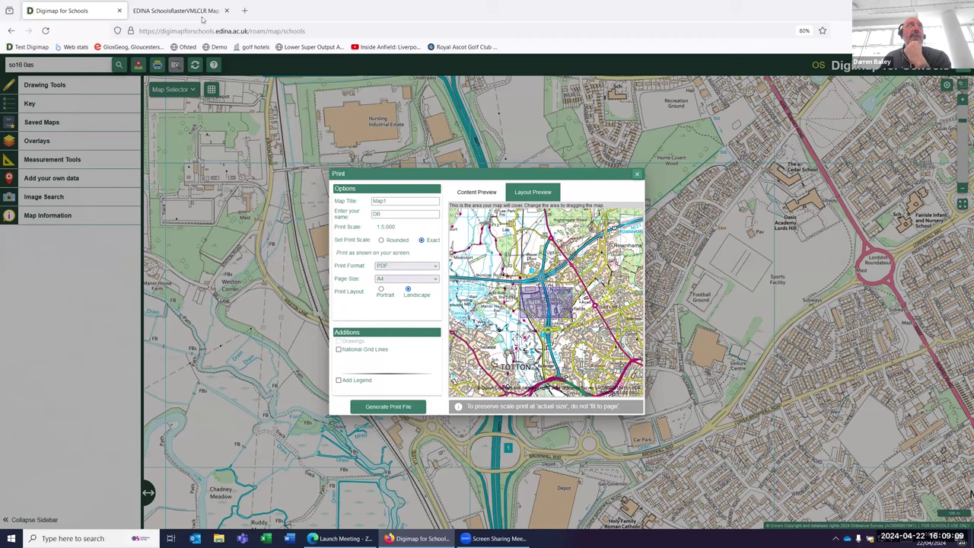
# Step: Generate the Map 1 PDF and set Firefox's print scale back to 100 after trying Fit to page width
pyautogui.click(376, 404)
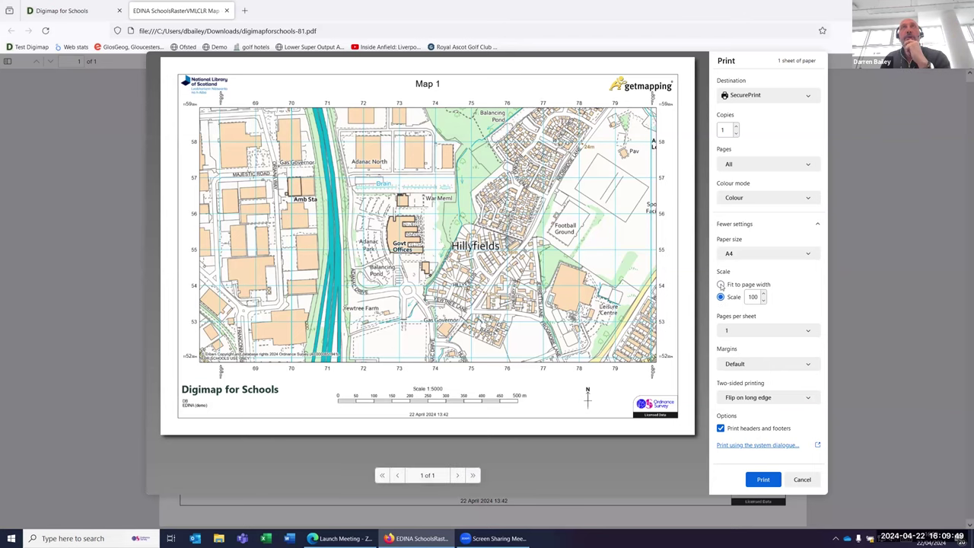
pyautogui.click(722, 286)
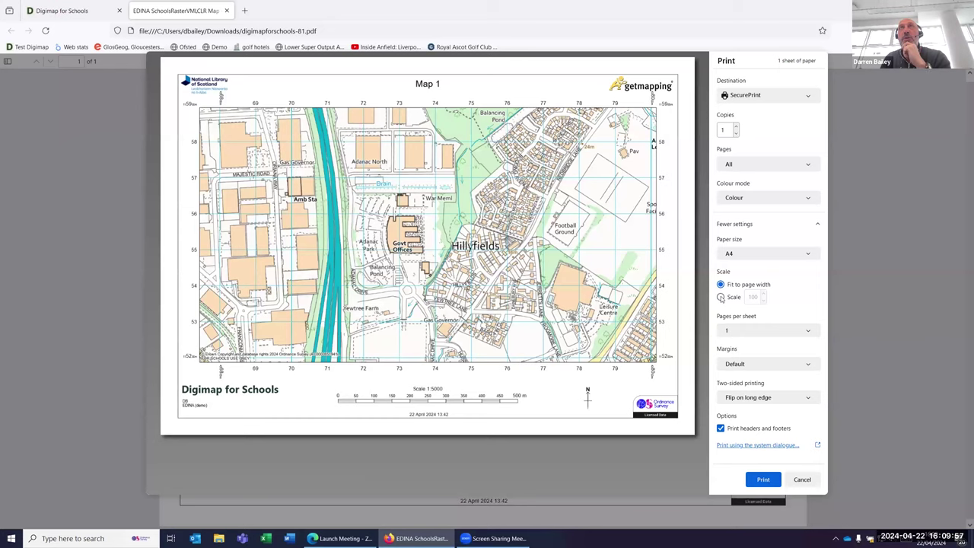
pyautogui.click(720, 297)
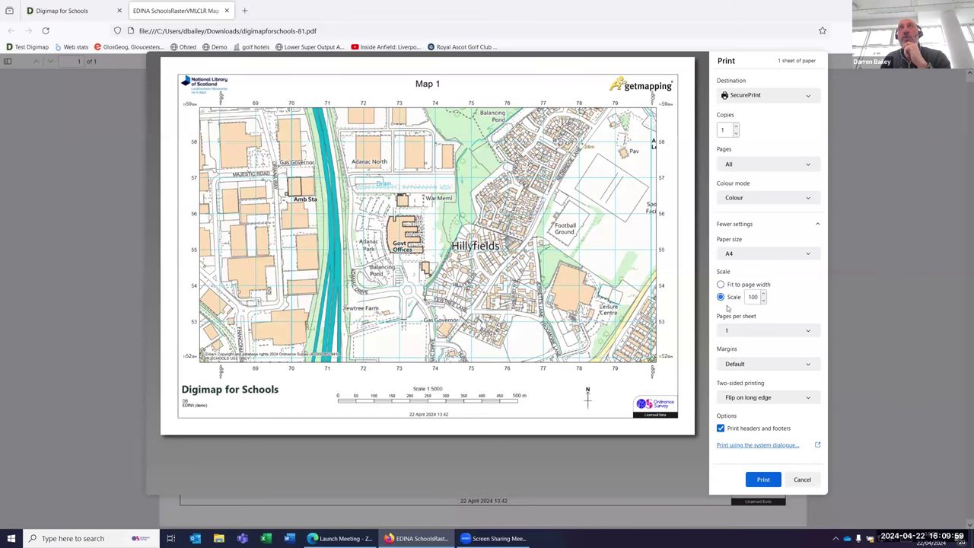